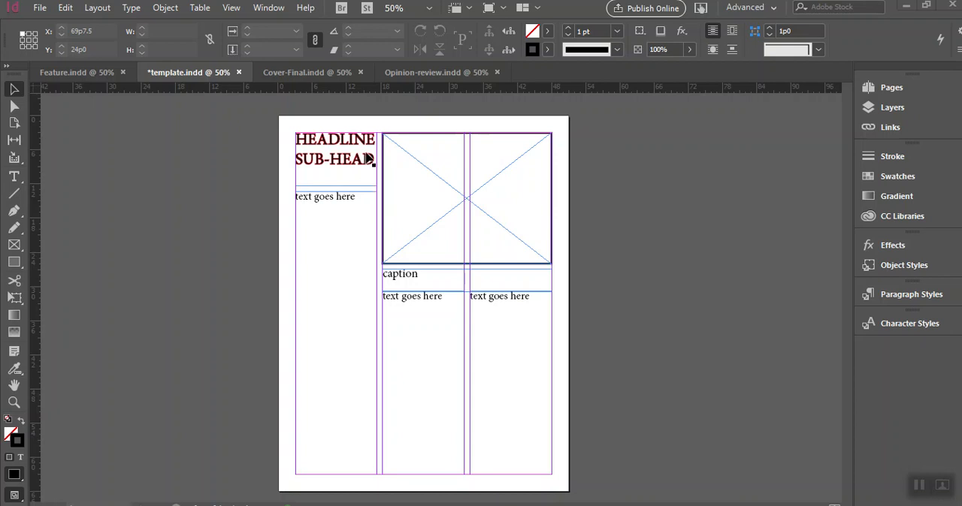
- Try several stroke weights on the image frame's border and finish at 4 pt
{"action": "left_click", "coordinate": [393, 159]}
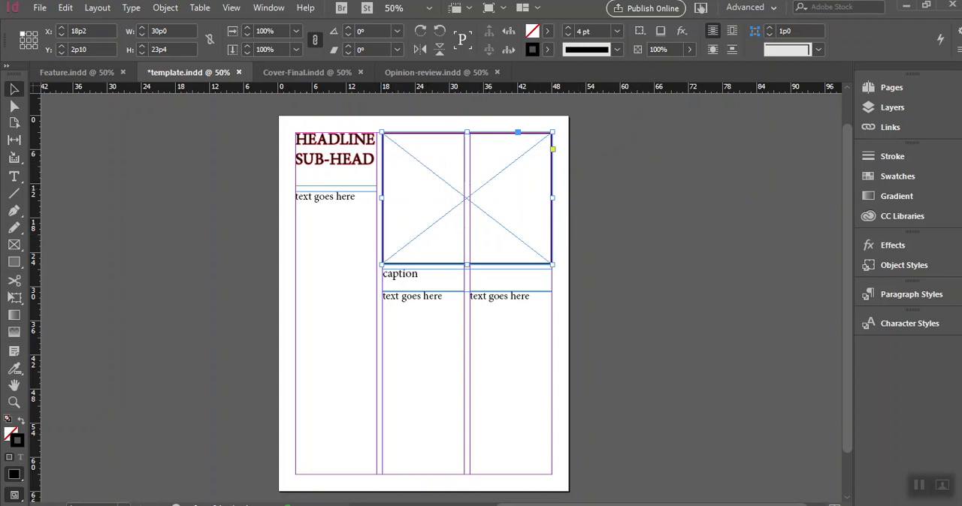
{"action": "left_click", "coordinate": [913, 159]}
{"action": "left_click", "coordinate": [742, 175]}
{"action": "left_click", "coordinate": [742, 175]}
{"action": "left_click", "coordinate": [742, 169]}
{"action": "left_click", "coordinate": [742, 169]}
{"action": "left_click", "coordinate": [744, 169]}
{"action": "left_click", "coordinate": [743, 168]}
{"action": "left_click", "coordinate": [743, 168]}
{"action": "left_click", "coordinate": [743, 168]}
{"action": "left_click", "coordinate": [743, 169]}
{"action": "left_click", "coordinate": [744, 175]}
{"action": "left_click", "coordinate": [743, 175]}
{"action": "left_click", "coordinate": [743, 175]}
{"action": "left_click", "coordinate": [743, 175]}
{"action": "left_click", "coordinate": [743, 175]}
{"action": "left_click", "coordinate": [743, 175]}
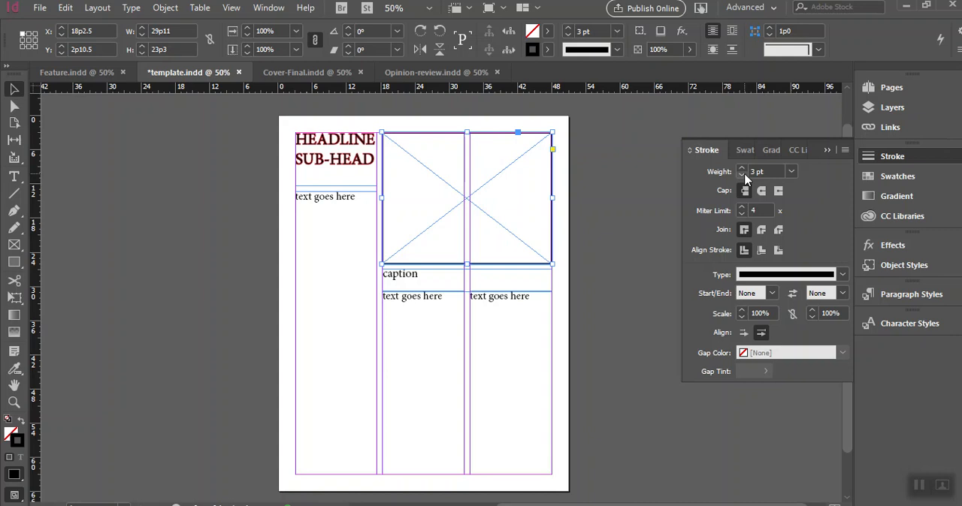
{"action": "left_click", "coordinate": [742, 168]}
- Try widening the text frame below the headline to about 21p4.5, and return it to a width of 14p4
{"action": "left_click", "coordinate": [340, 172]}
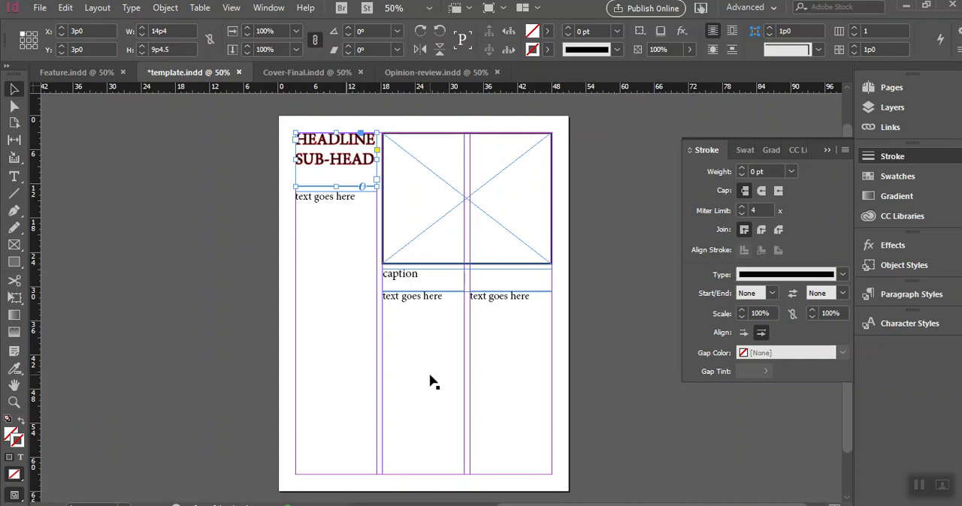
{"action": "left_click", "coordinate": [368, 339]}
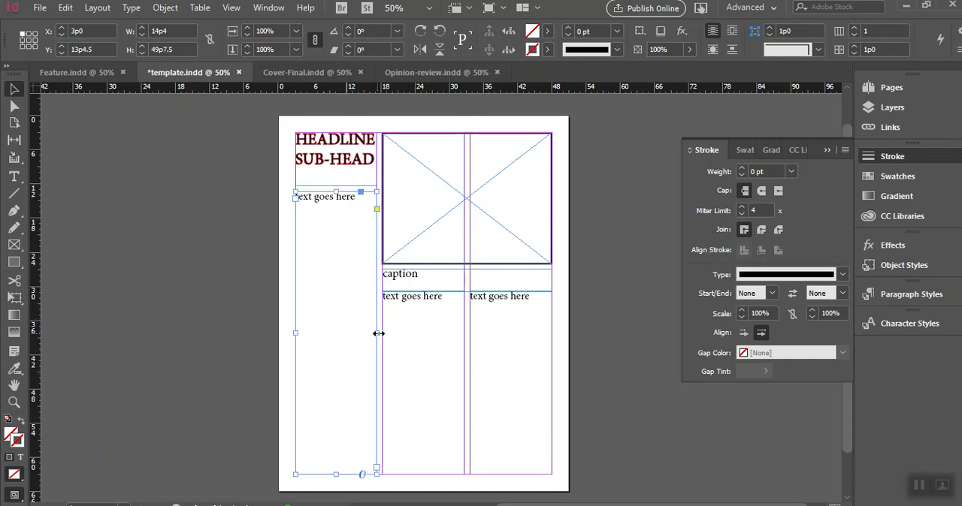
{"action": "left_click_drag", "start_coordinate": [378, 332], "coordinate": [419, 330]}
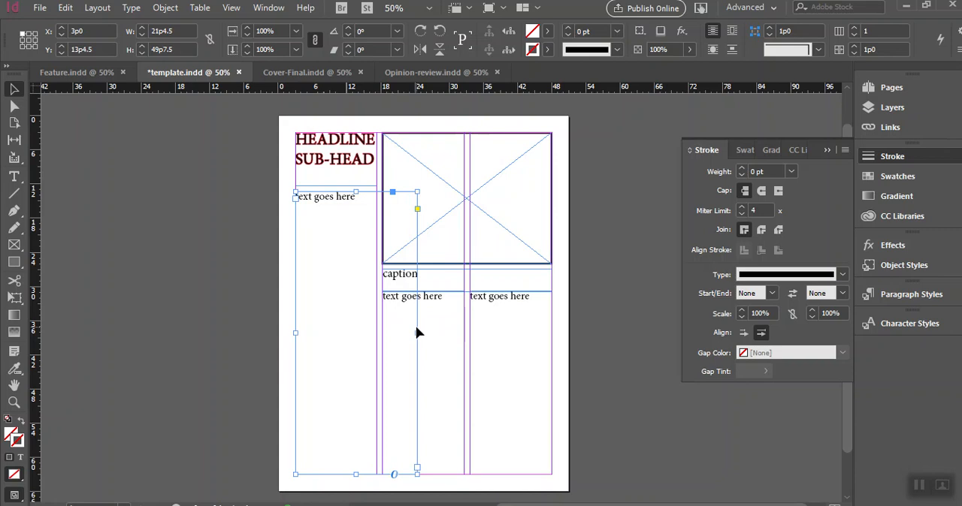
{"action": "left_click_drag", "start_coordinate": [416, 332], "coordinate": [375, 332]}
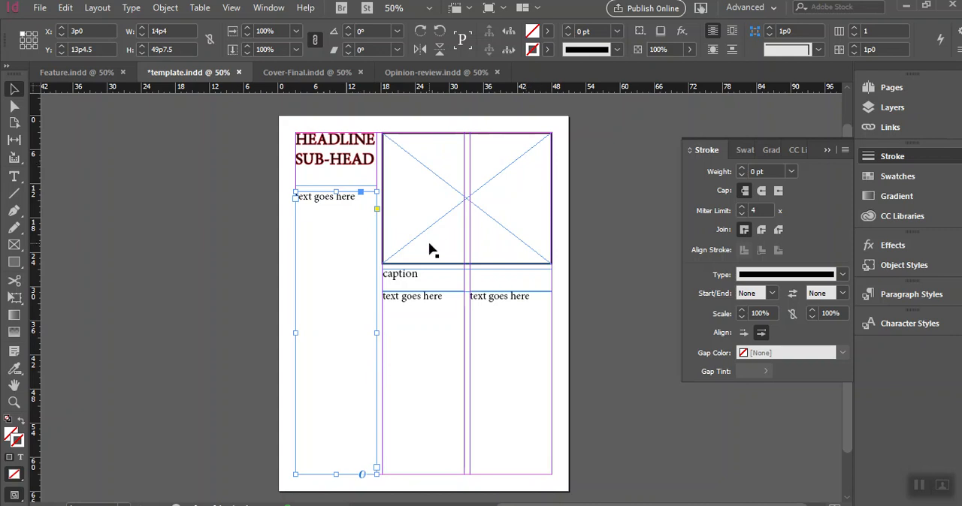
- Check the font sizes of the caption text and of the body text beneath it
{"action": "left_click", "coordinate": [411, 288]}
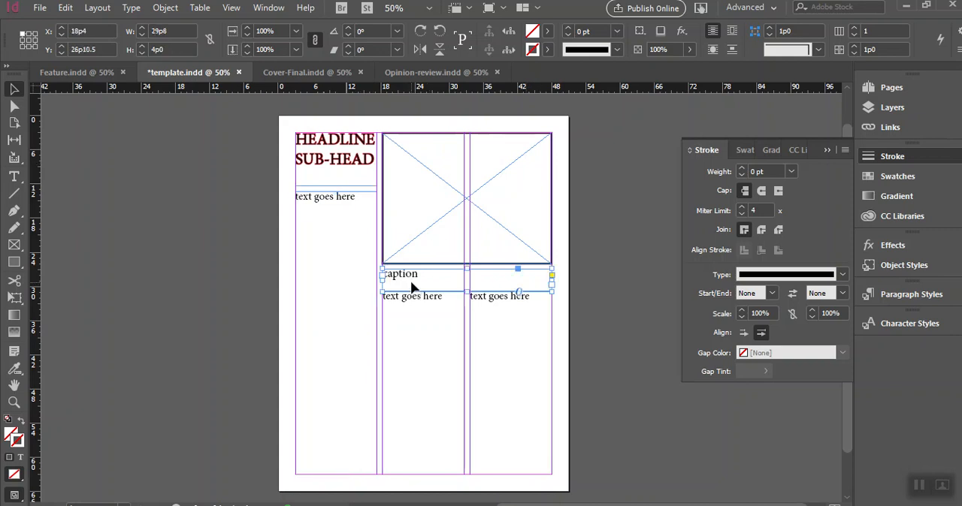
{"action": "double_click", "coordinate": [414, 273]}
{"action": "left_click_drag", "start_coordinate": [423, 272], "coordinate": [354, 273]}
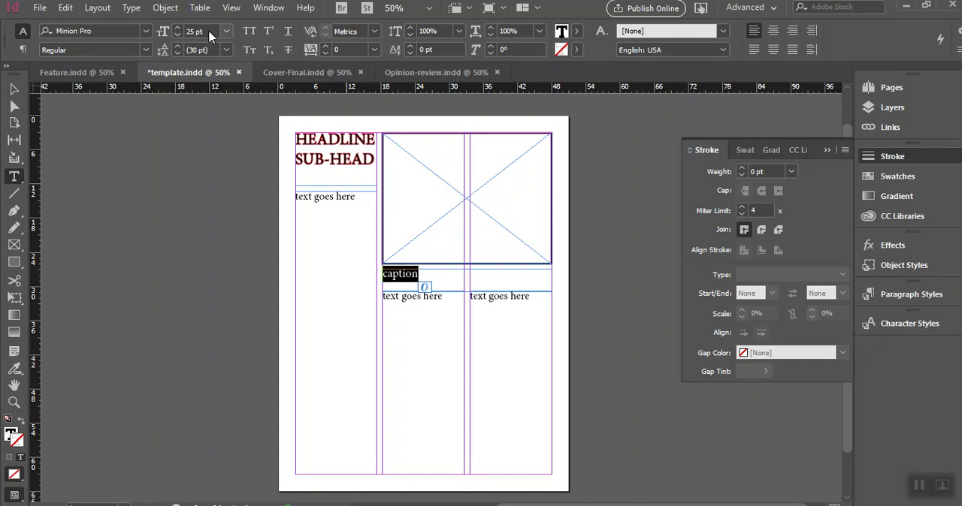
{"action": "left_click", "coordinate": [447, 304]}
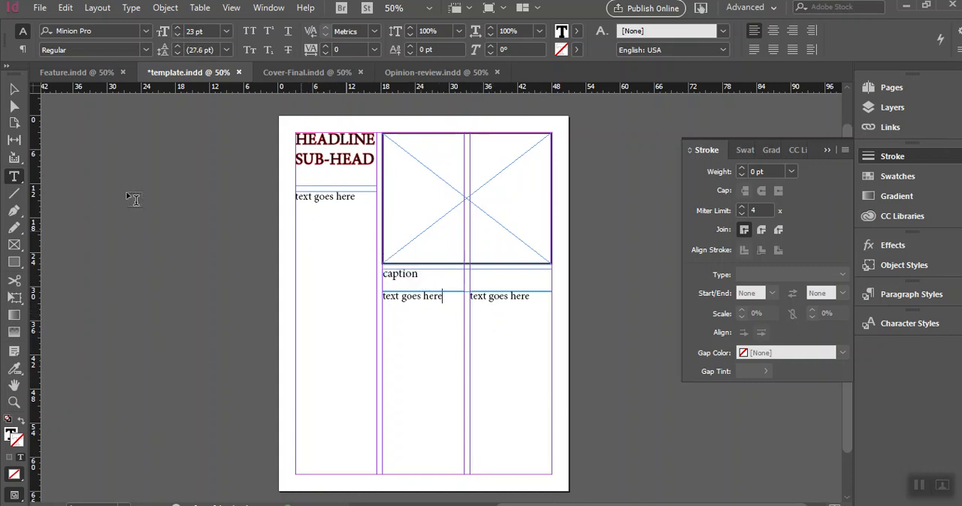
- Place the Swim edited JPG from the Canvas folder on the Desktop into the empty image frame
{"action": "left_click", "coordinate": [10, 90]}
{"action": "left_click", "coordinate": [397, 151]}
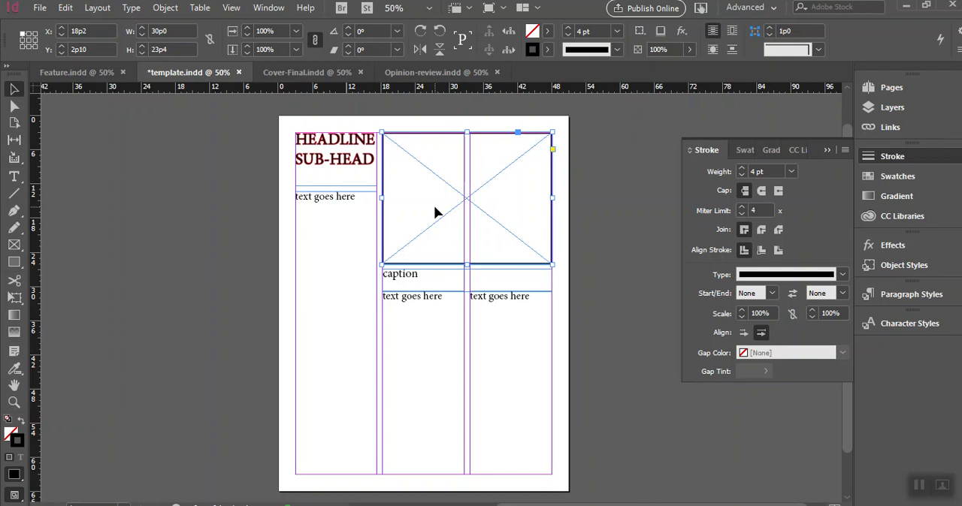
{"action": "right_click", "coordinate": [87, 74]}
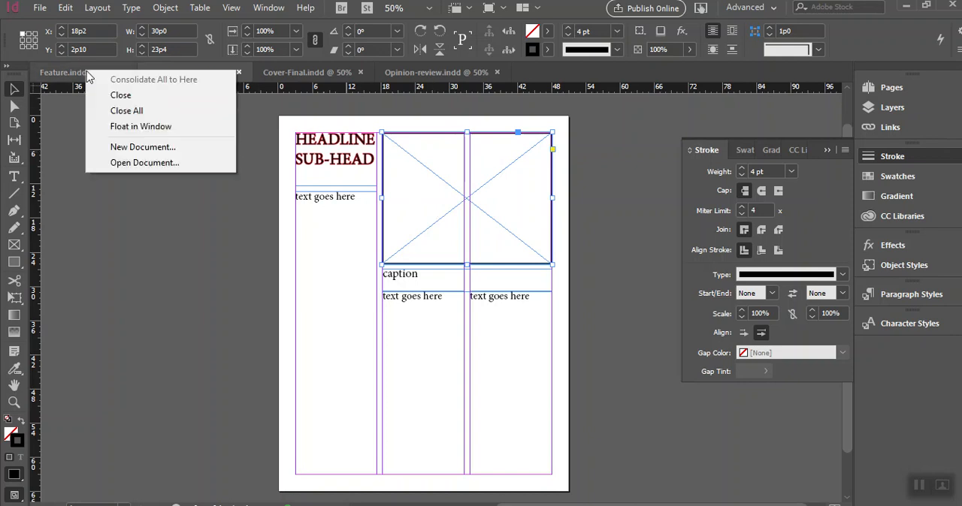
{"action": "left_click", "coordinate": [254, 232]}
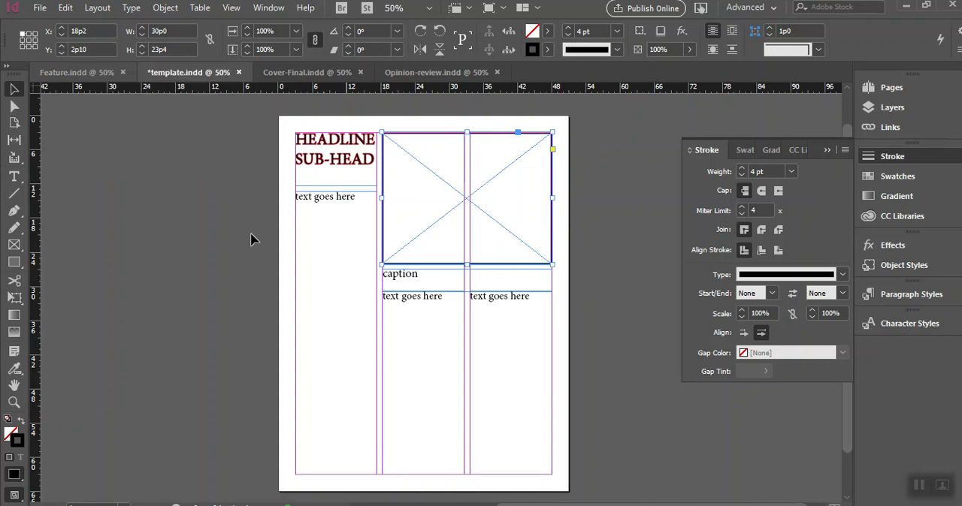
{"action": "left_click", "coordinate": [435, 193]}
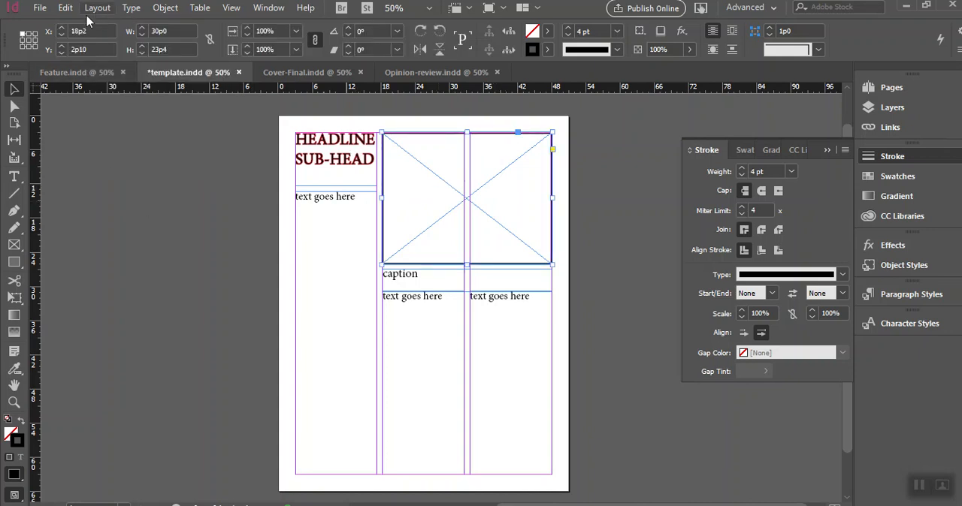
{"action": "left_click", "coordinate": [39, 9]}
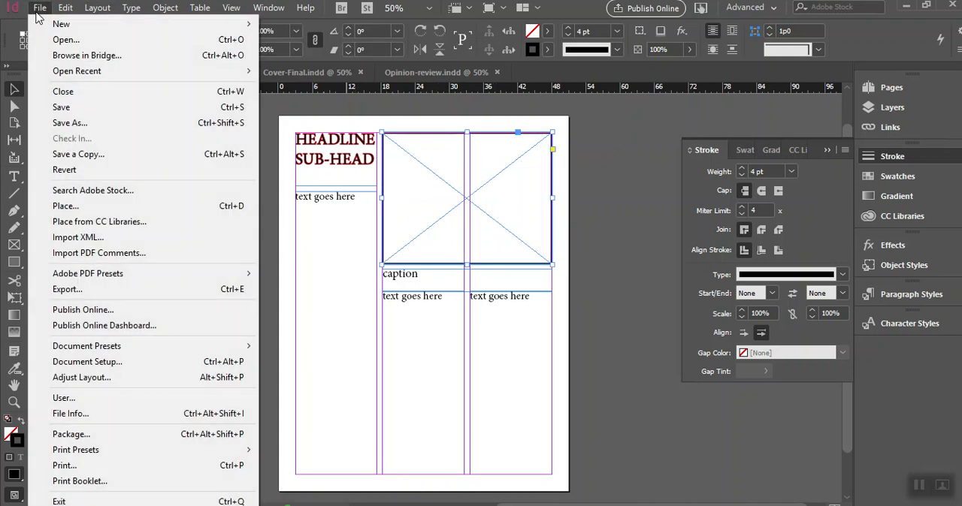
{"action": "left_click", "coordinate": [105, 211]}
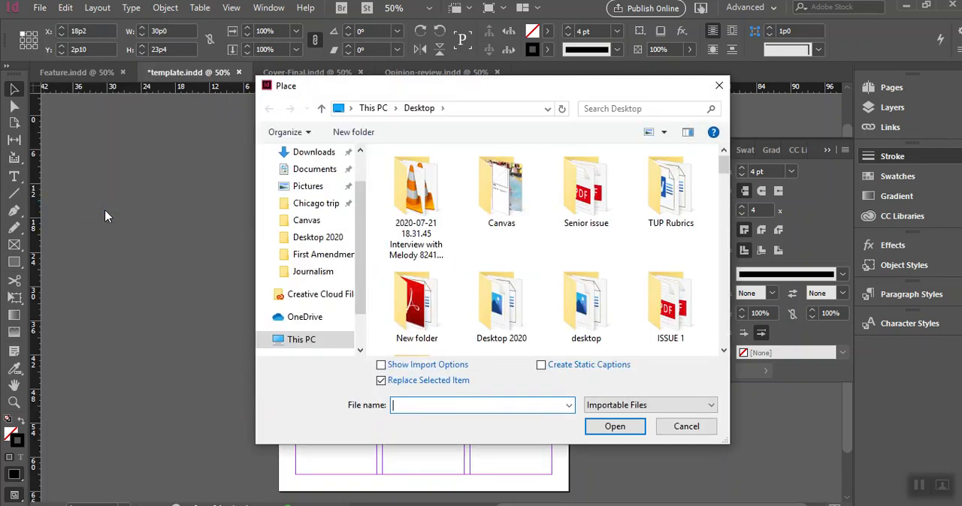
{"action": "double_click", "coordinate": [486, 178]}
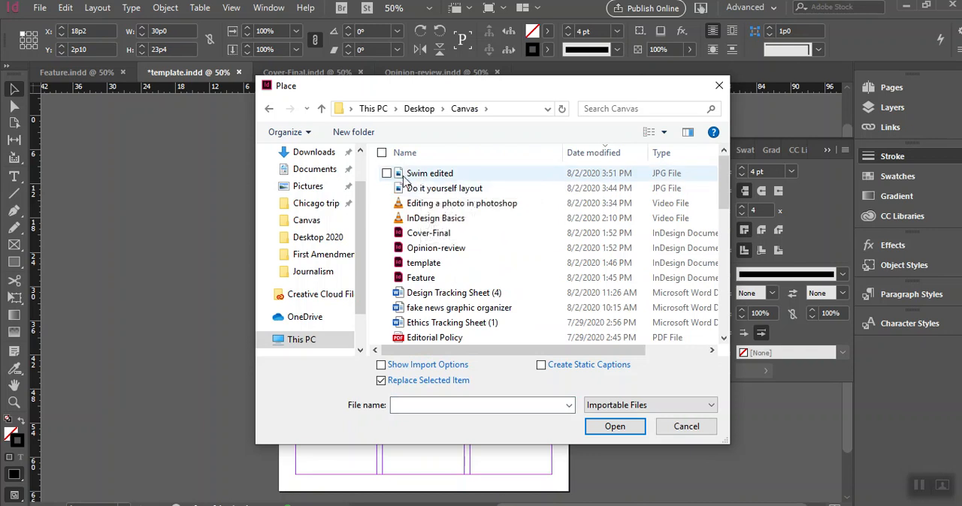
{"action": "left_click", "coordinate": [443, 176]}
{"action": "left_click", "coordinate": [615, 426]}
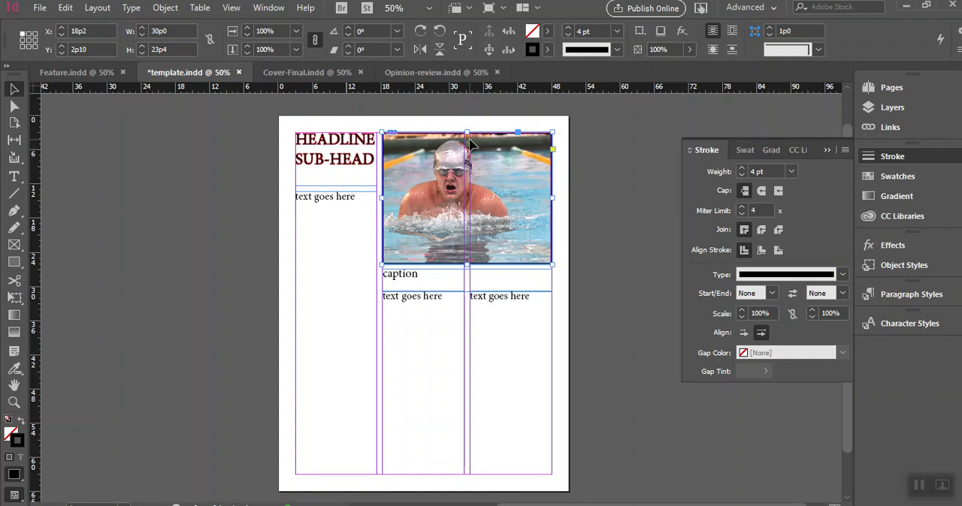
- Fit the swimmer photo to its frame with Fill Frame Proportionally
{"action": "left_click", "coordinate": [235, 153]}
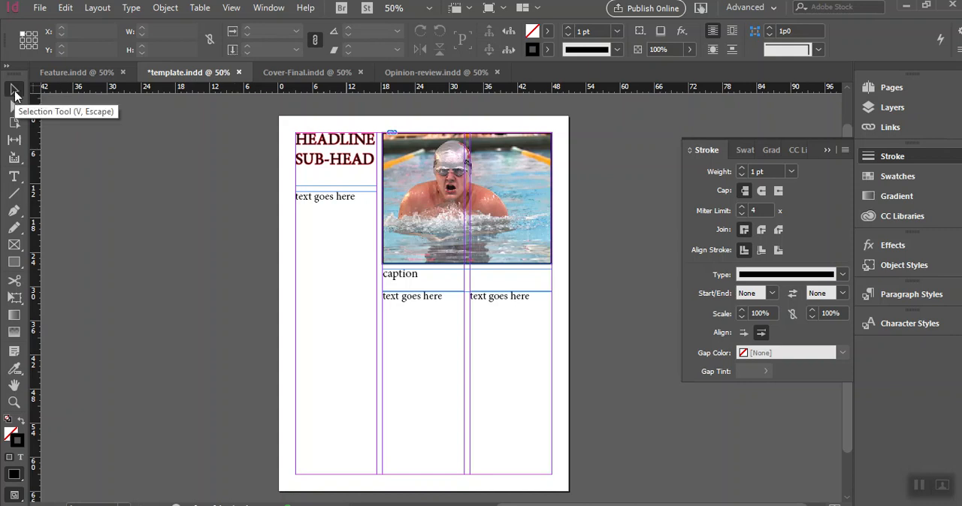
{"action": "left_click", "coordinate": [444, 173]}
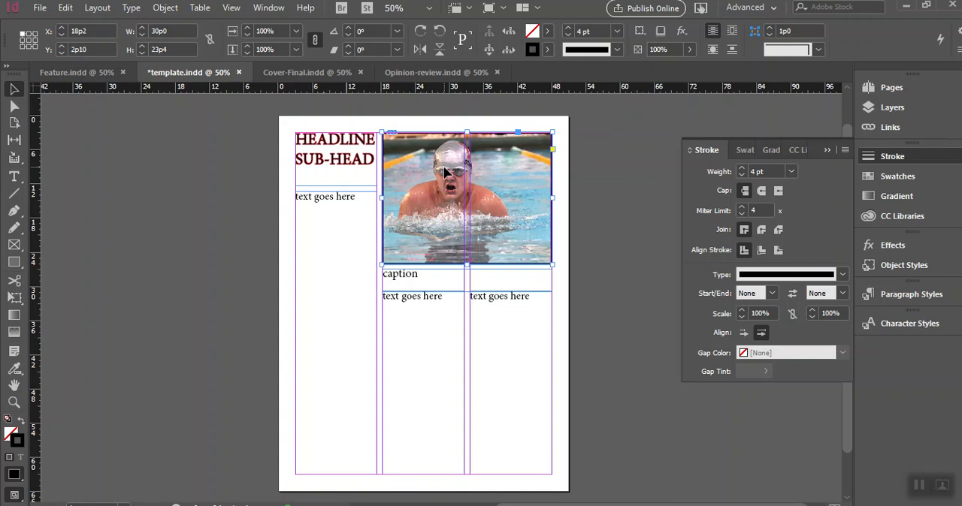
{"action": "right_click", "coordinate": [445, 173]}
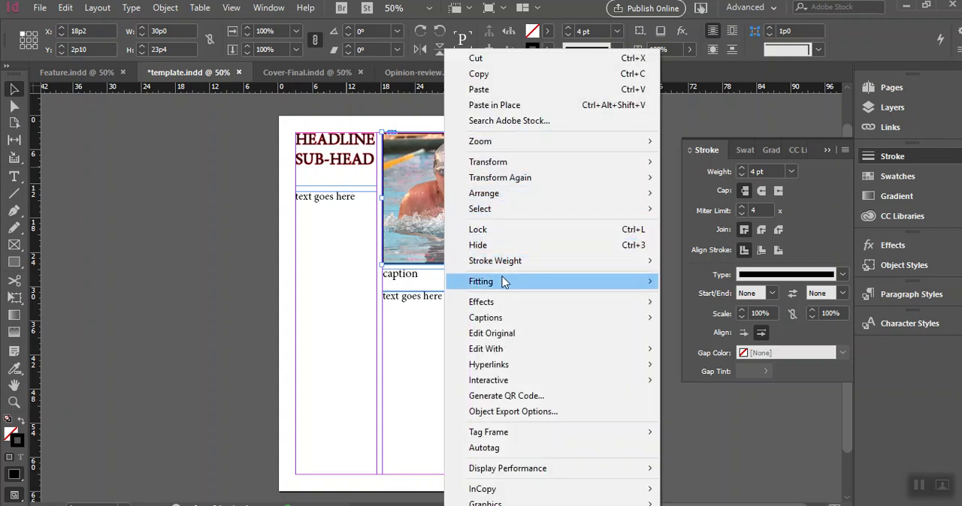
{"action": "mouse_move", "coordinate": [504, 281]}
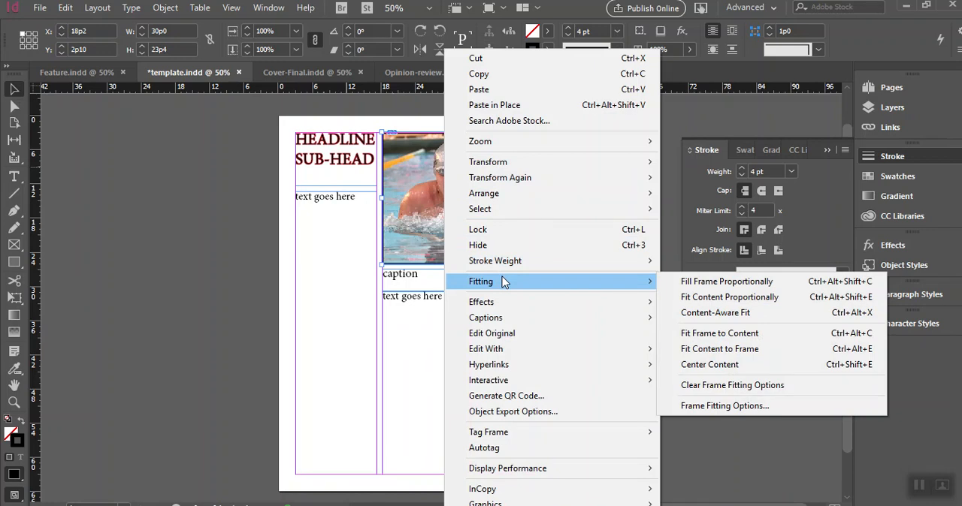
{"action": "left_click", "coordinate": [704, 282]}
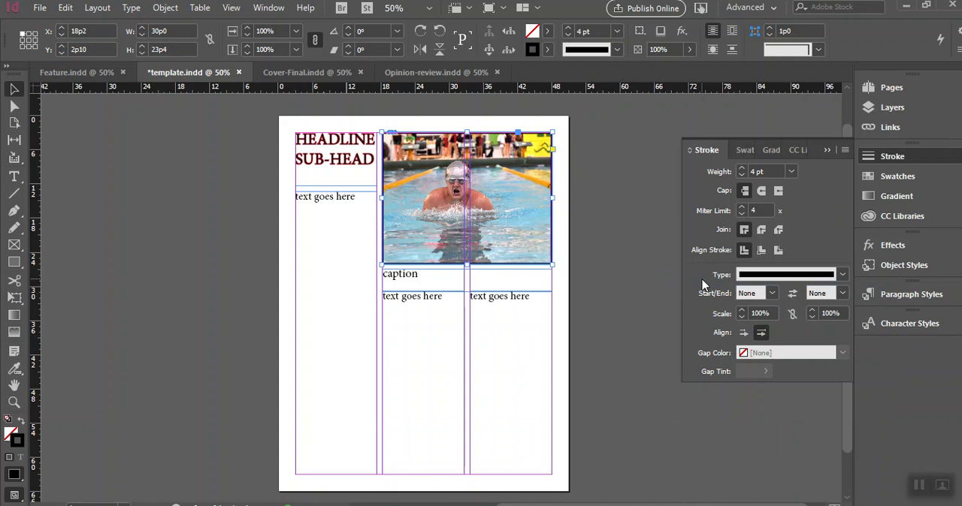
- Try Fit Content to Frame on the swimmer photo, and return it to Fill Frame Proportionally
{"action": "right_click", "coordinate": [503, 197]}
{"action": "mouse_move", "coordinate": [604, 283]}
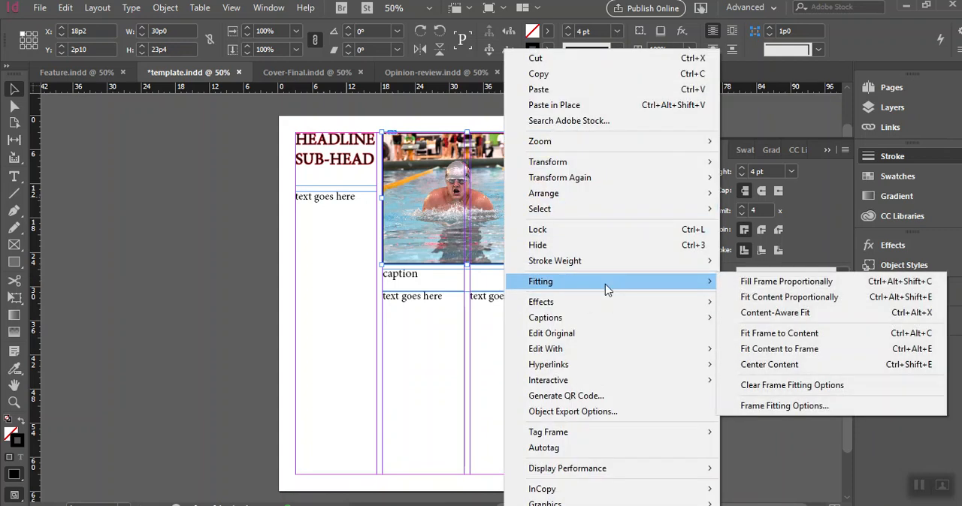
{"action": "left_click", "coordinate": [834, 349]}
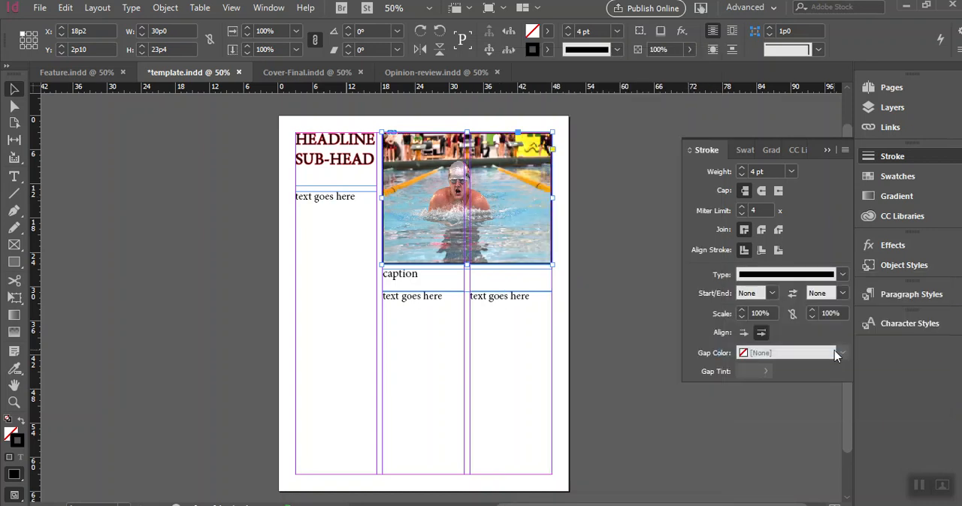
{"action": "right_click", "coordinate": [511, 189]}
{"action": "mouse_move", "coordinate": [630, 281]}
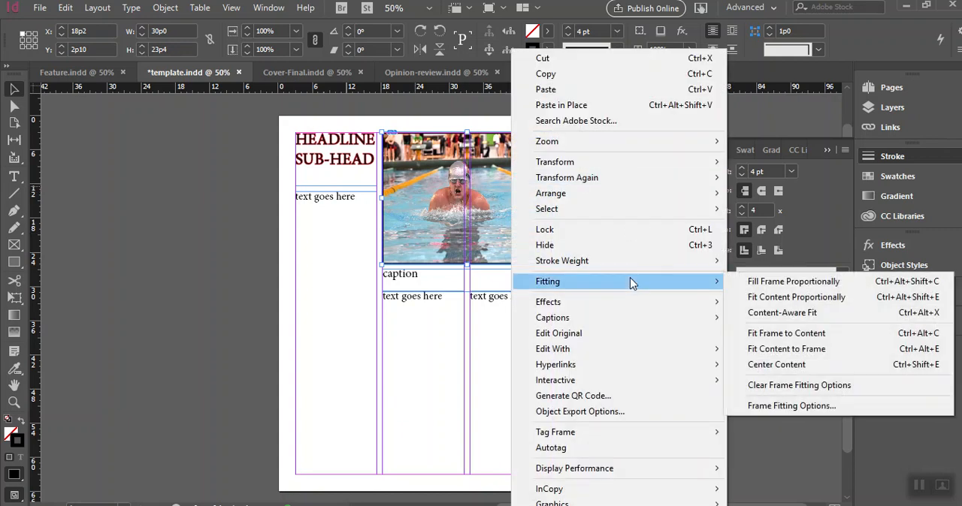
{"action": "left_click", "coordinate": [774, 287]}
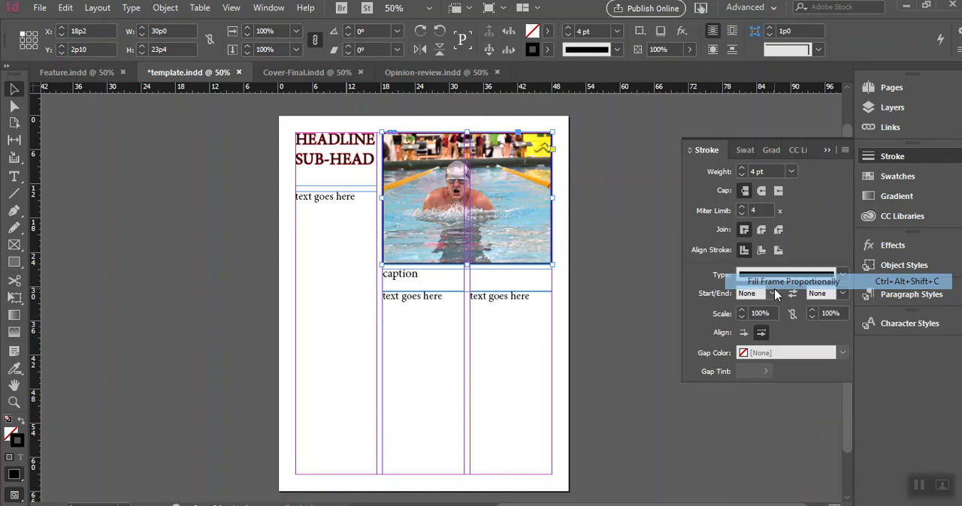
- Enlarge the swimmer photo inside its frame to about 44p7.5 wide and 31p7.5 high
{"action": "double_click", "coordinate": [529, 235]}
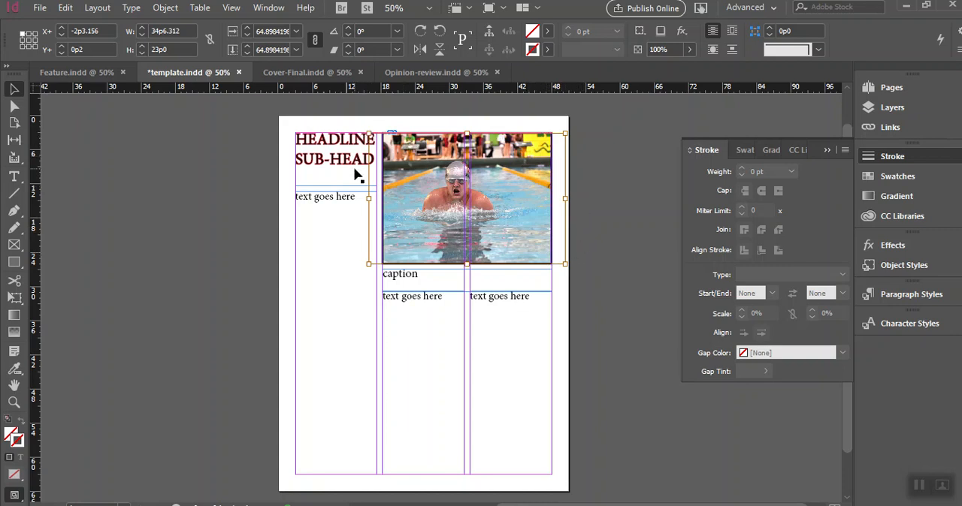
{"action": "left_click_drag", "start_coordinate": [565, 263], "coordinate": [599, 303]}
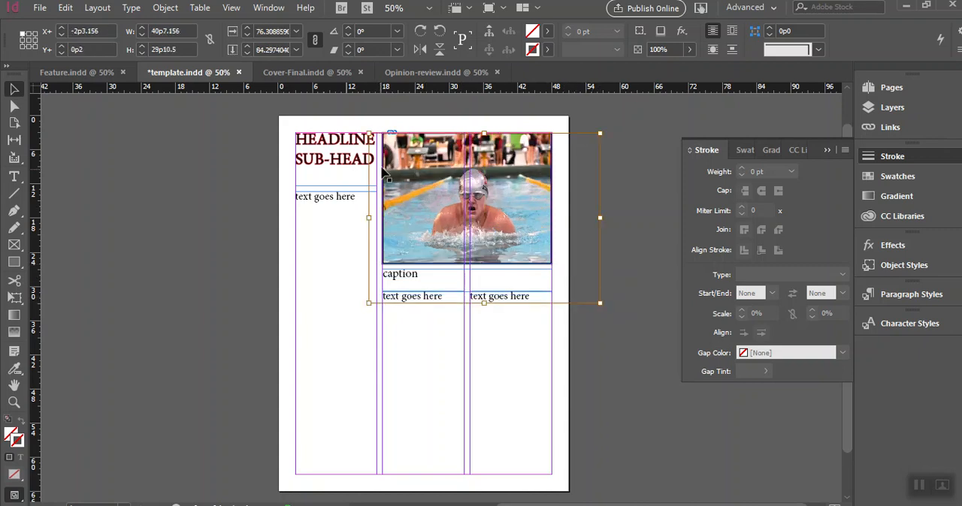
{"action": "left_click_drag", "start_coordinate": [368, 135], "coordinate": [344, 122]}
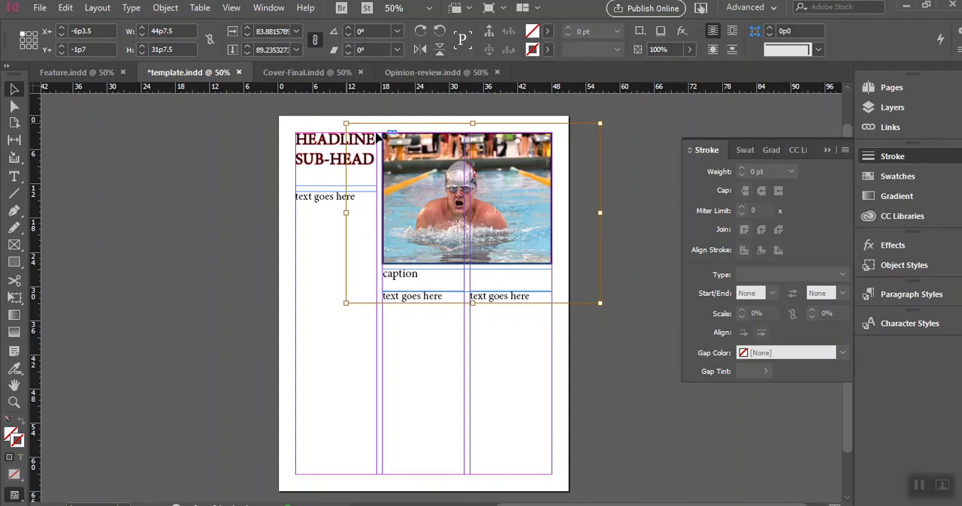
- Nudge the photo down and right within its frame to about X -5p0.5, Y -0p7
{"action": "key", "text": "Down"}
{"action": "key", "text": "Down"}
{"action": "key", "text": "Down"}
{"action": "key", "text": "Down"}
{"action": "key", "text": "Down"}
{"action": "key", "text": "Down"}
{"action": "key", "text": "Down"}
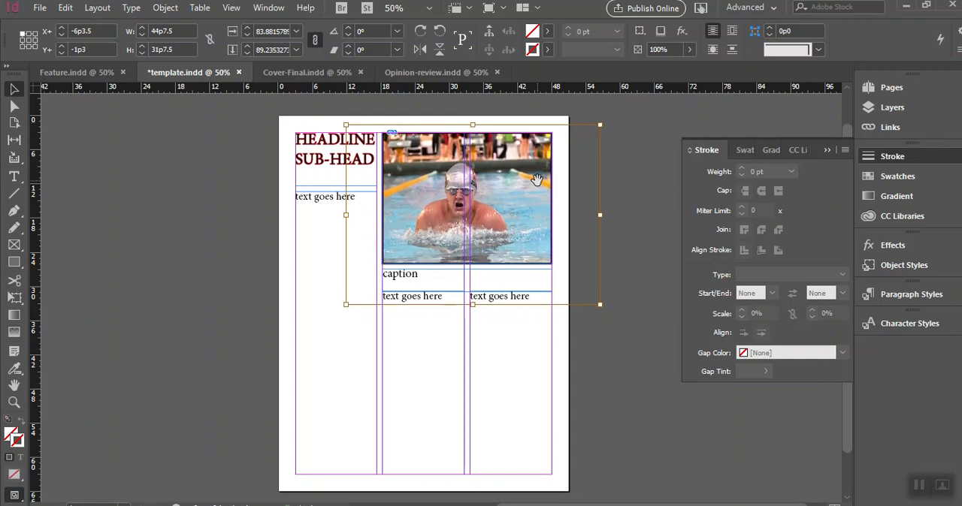
{"action": "key", "text": "Down"}
{"action": "key", "text": "Down"}
{"action": "key", "text": "Down"}
{"action": "key", "text": "Down"}
{"action": "key", "text": "Down"}
{"action": "key", "text": "Right"}
{"action": "key", "text": "Right"}
{"action": "key", "text": "Right"}
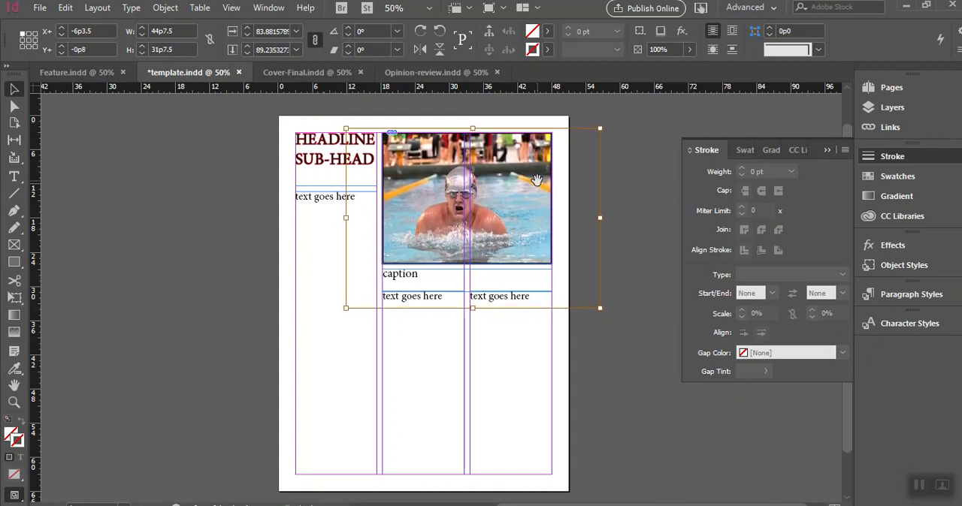
{"action": "key", "text": "Right"}
{"action": "key", "text": "Right"}
{"action": "key", "text": "Right"}
{"action": "key", "text": "Right"}
{"action": "key", "text": "Right"}
{"action": "key", "text": "Right"}
{"action": "key", "text": "Right"}
{"action": "key", "text": "Right"}
{"action": "key", "text": "Right"}
{"action": "key", "text": "Right"}
{"action": "key", "text": "Right"}
{"action": "key", "text": "Right"}
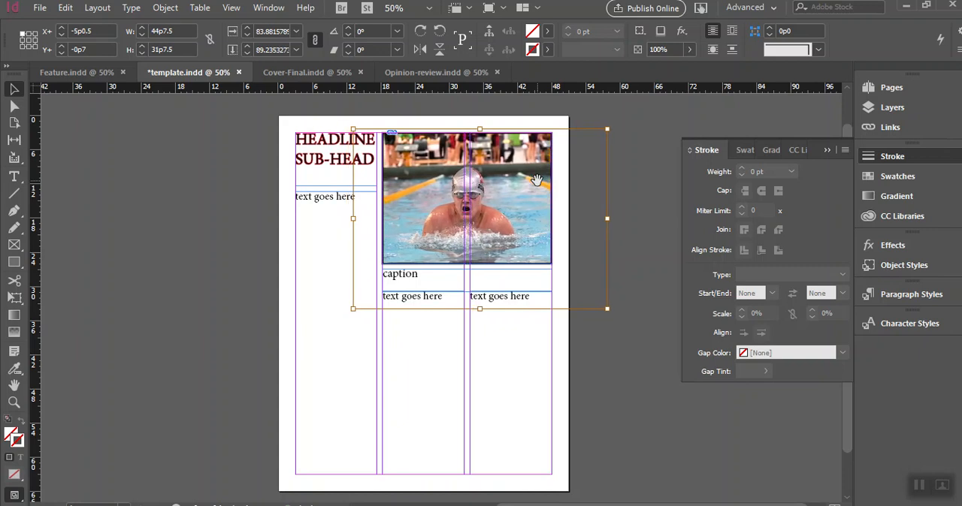
- Stretch the photo to about 49p4.5 wide and nudge it left within its frame to about X -7p6.5
{"action": "left_click_drag", "start_coordinate": [606, 218], "coordinate": [633, 218]}
{"action": "key", "text": "Left"}
{"action": "key", "text": "Left"}
{"action": "key", "text": "Left"}
{"action": "key", "text": "Left"}
{"action": "key", "text": "Left"}
{"action": "key", "text": "Left"}
{"action": "key", "text": "Left"}
{"action": "key", "text": "Left"}
{"action": "key", "text": "Left"}
{"action": "key", "text": "Left"}
{"action": "key", "text": "Left"}
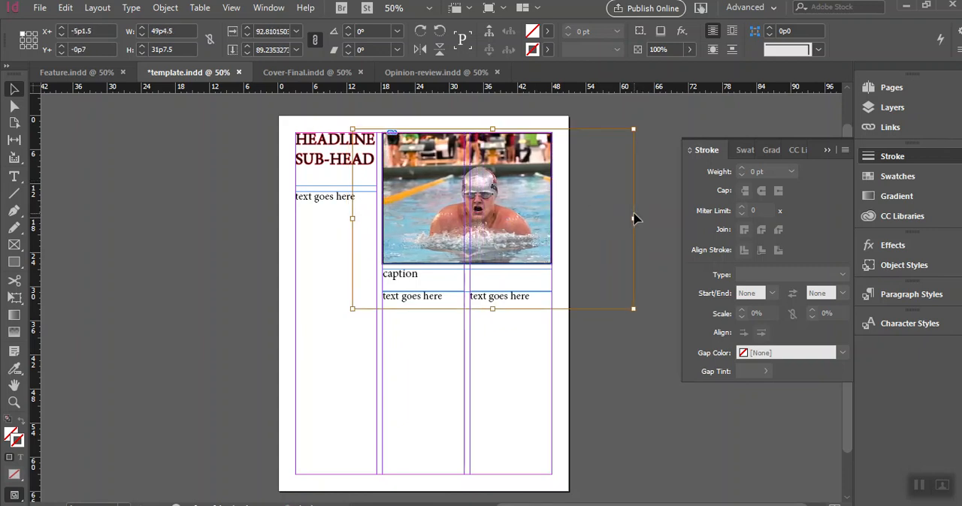
{"action": "key", "text": "Left"}
{"action": "key", "text": "Left"}
{"action": "key", "text": "Left"}
{"action": "key", "text": "Left"}
{"action": "key", "text": "Left"}
{"action": "key", "text": "Left"}
{"action": "key", "text": "Left"}
{"action": "key", "text": "Left"}
{"action": "key", "text": "Left"}
{"action": "key", "text": "Left"}
{"action": "key", "text": "Left"}
{"action": "key", "text": "Left"}
{"action": "key", "text": "Left"}
{"action": "key", "text": "Left"}
{"action": "key", "text": "Left"}
{"action": "key", "text": "Left"}
{"action": "key", "text": "Left"}
{"action": "key", "text": "Left"}
{"action": "key", "text": "Left"}
{"action": "key", "text": "Left"}
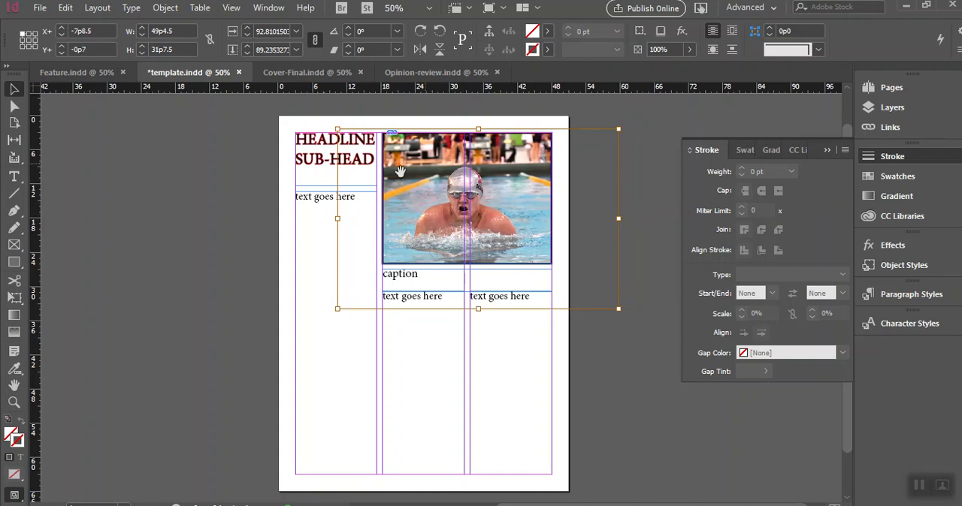
{"action": "key", "text": "Escape"}
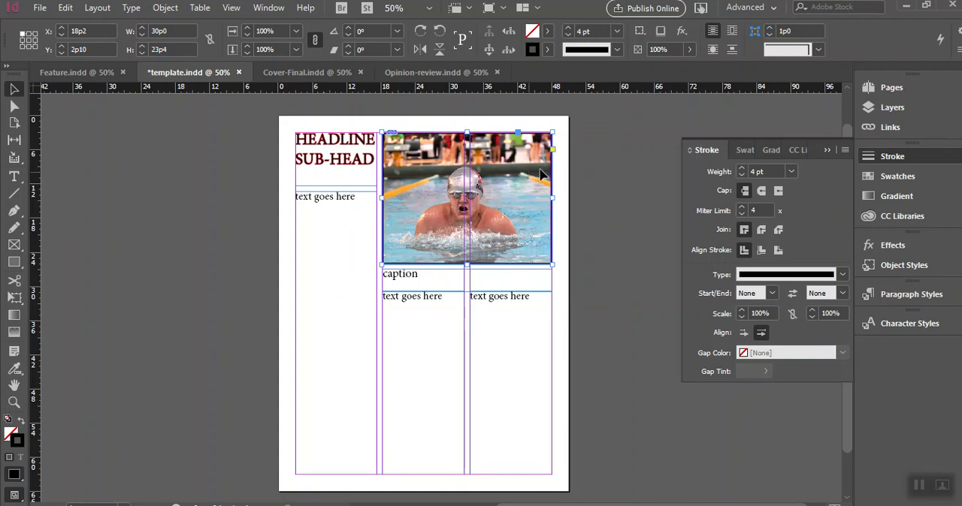
- Deselect the photo frame, check the page in Preview screen mode without guides, and return to Normal mode
{"action": "left_click", "coordinate": [595, 153]}
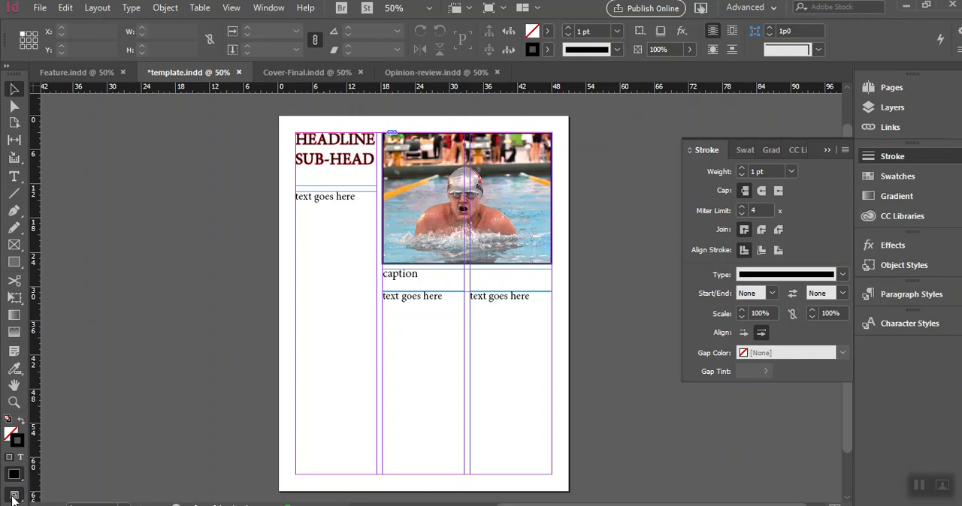
{"action": "left_click", "coordinate": [12, 499]}
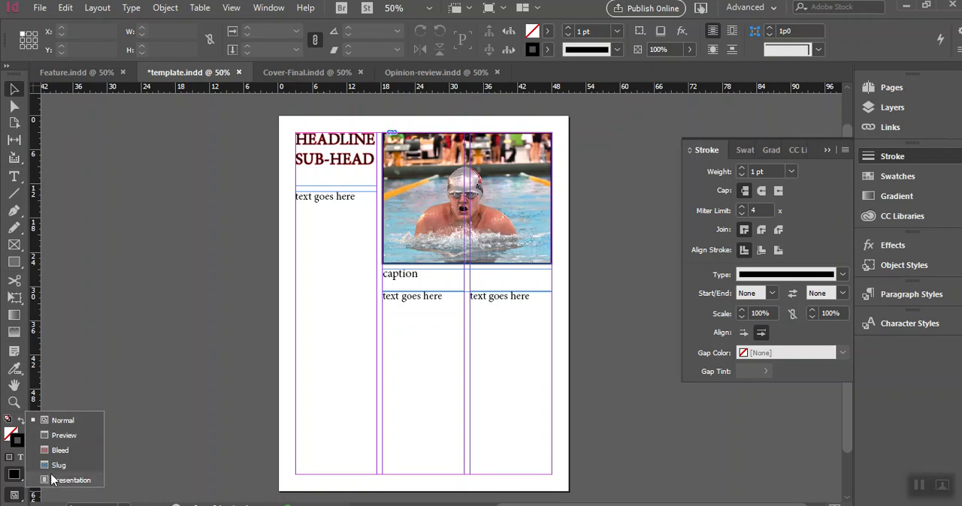
{"action": "left_click", "coordinate": [68, 435]}
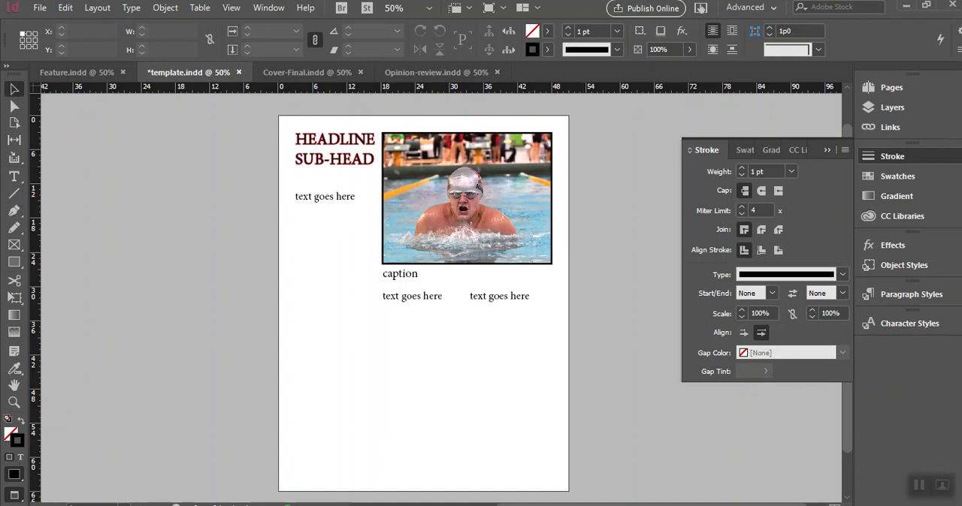
{"action": "left_click", "coordinate": [17, 497]}
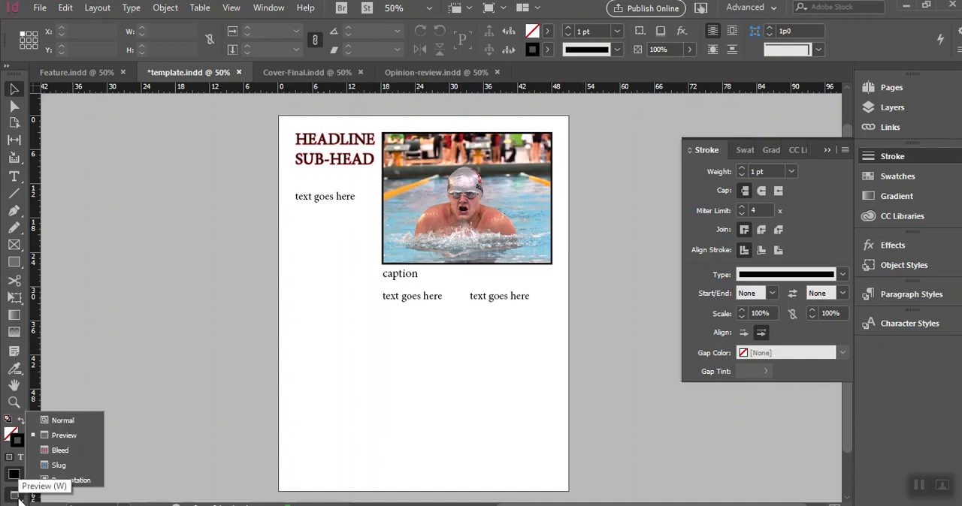
{"action": "left_click", "coordinate": [64, 421]}
- Save the document under the new name "practice template" in the Canvas folder as an InDesign CC 2019 document
{"action": "left_click", "coordinate": [39, 8]}
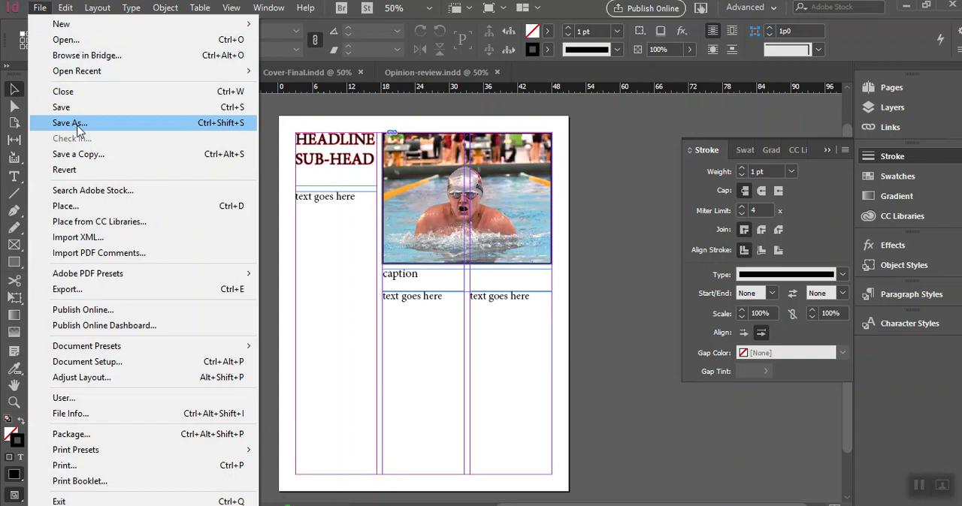
{"action": "left_click", "coordinate": [77, 125]}
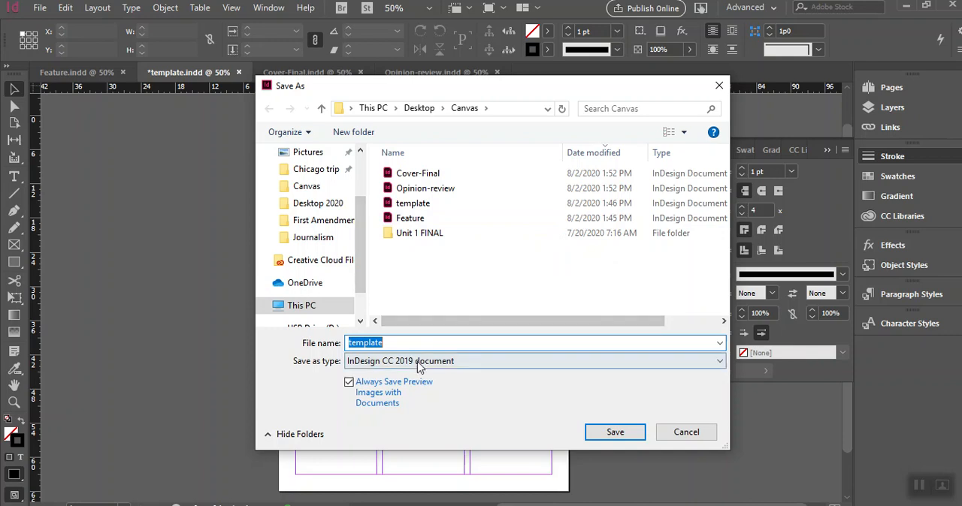
{"action": "left_click", "coordinate": [439, 343]}
{"action": "left_click_drag", "start_coordinate": [381, 343], "coordinate": [344, 344]}
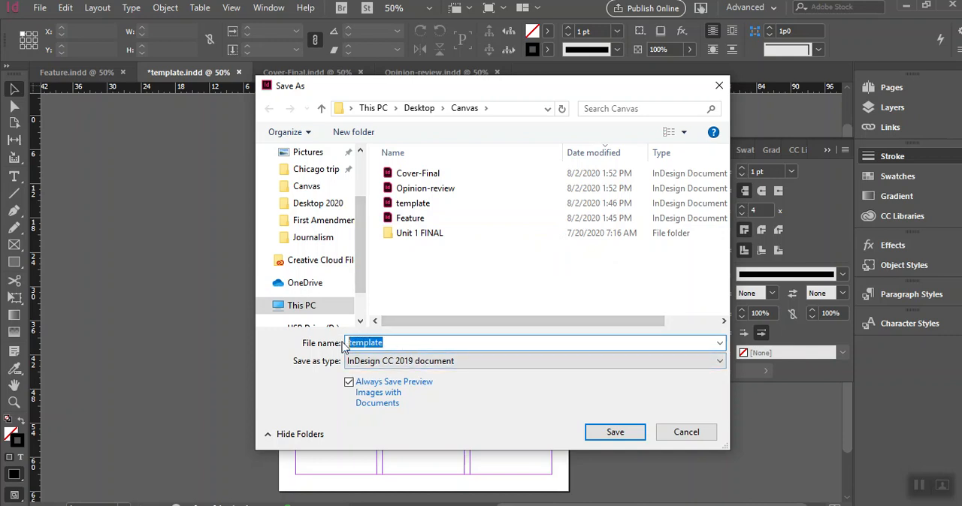
{"action": "type", "text": "practic"}
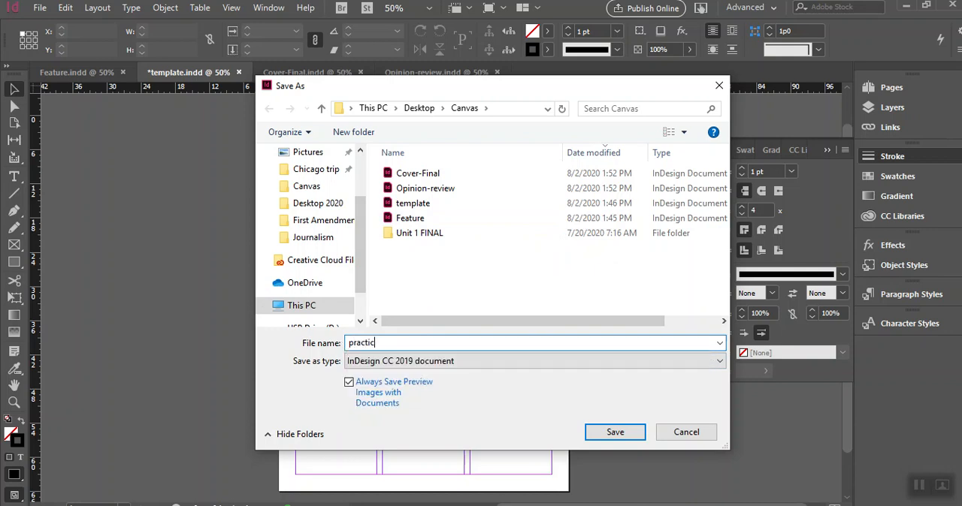
{"action": "type", "text": "e template"}
{"action": "left_click", "coordinate": [629, 437]}
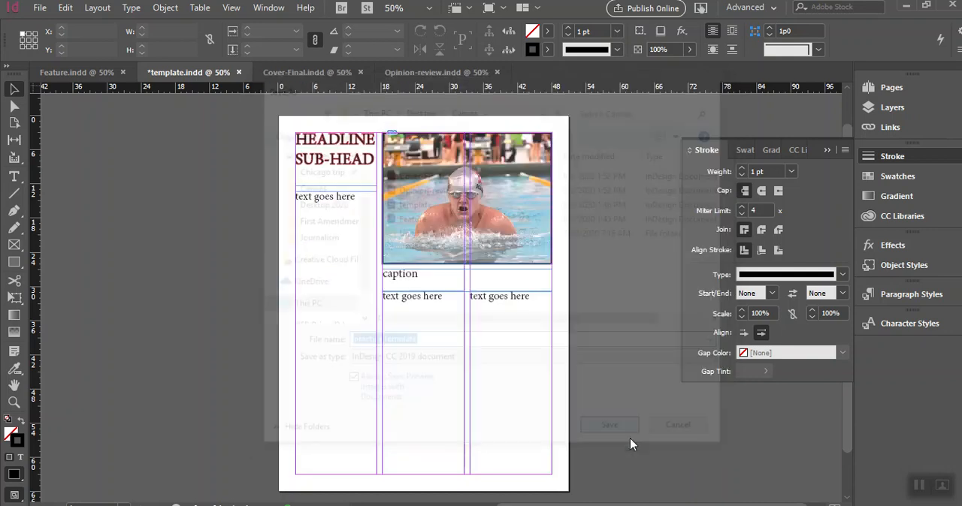